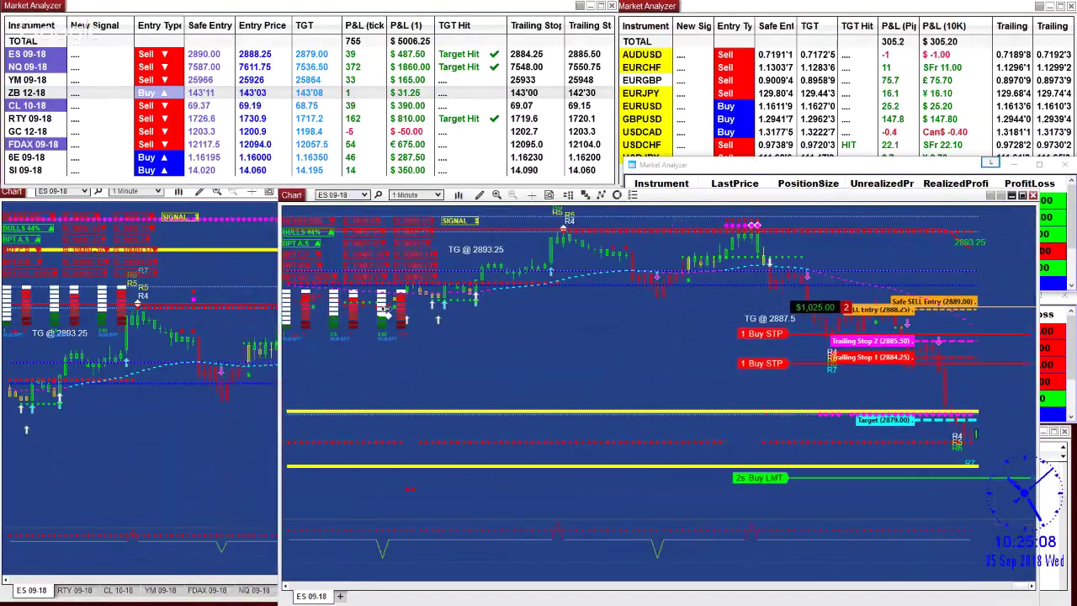
- Place the floating ES 09-18 chart above the NinjaTrader positions window and widen it to fill that area
{"action": "left_click_drag", "start_coordinate": [637, 199], "coordinate": [648, 6]}
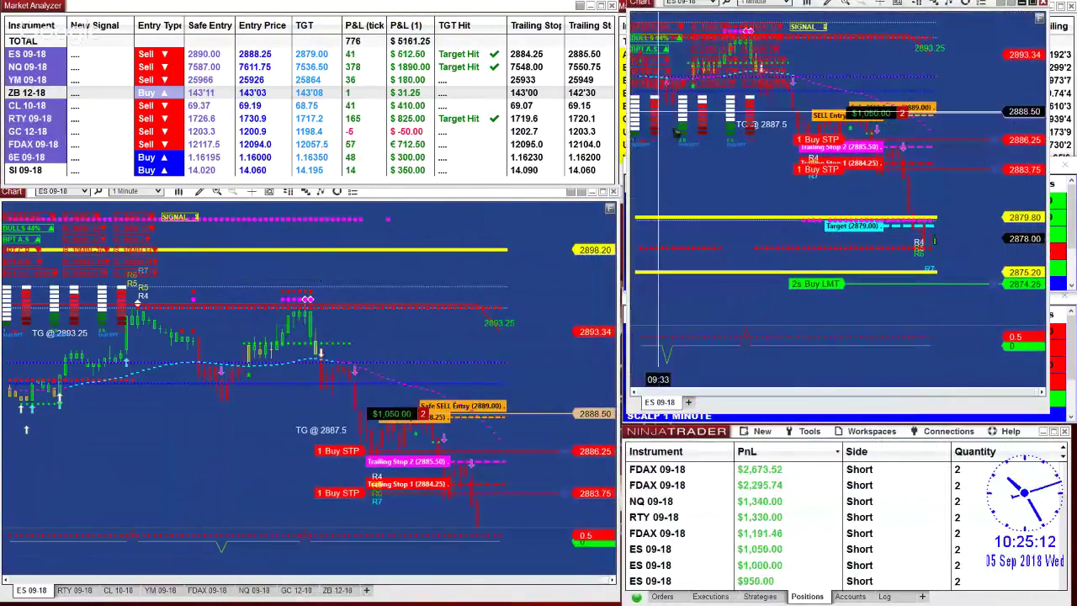
{"action": "left_click_drag", "start_coordinate": [1047, 157], "coordinate": [1075, 158]}
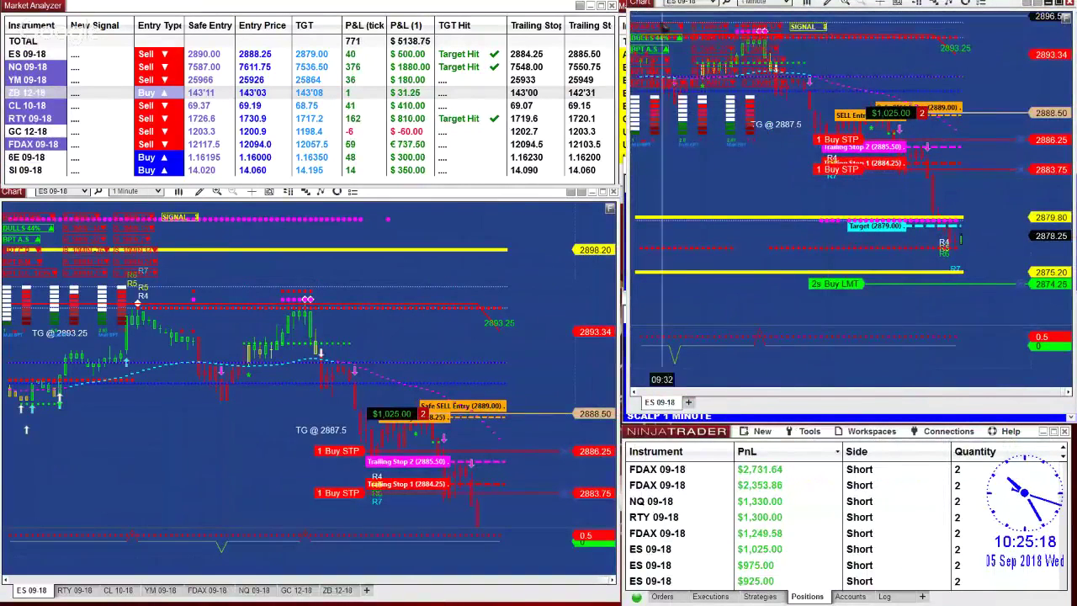
{"action": "left_click_drag", "start_coordinate": [649, 8], "coordinate": [644, 15]}
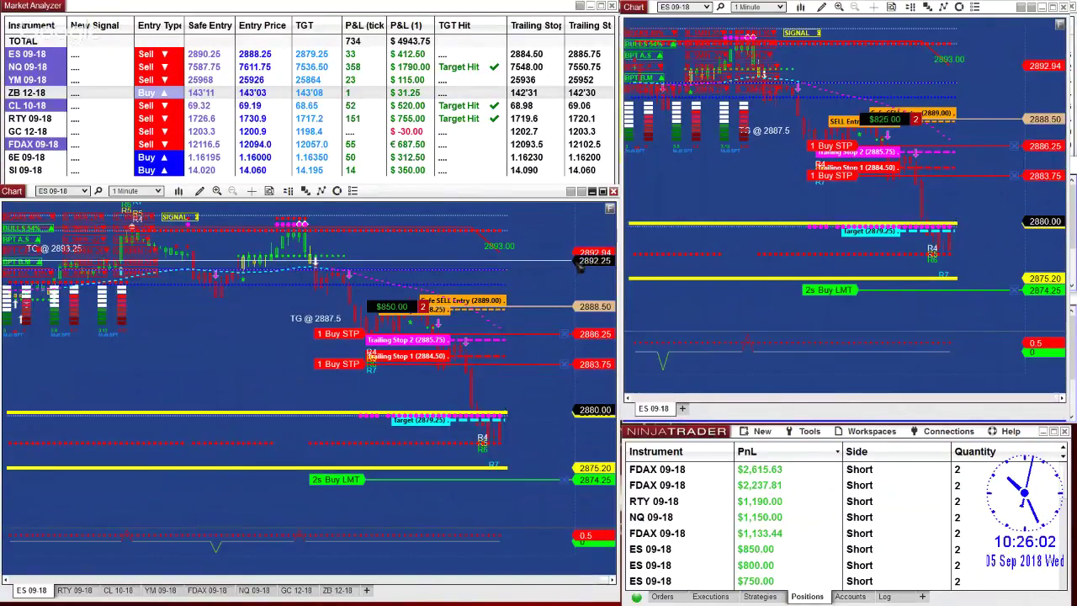
- Review the Entry Type column's indicator, parameter and data series settings in the futures Market Analyzer, closing without changes
{"action": "left_click", "coordinate": [121, 108]}
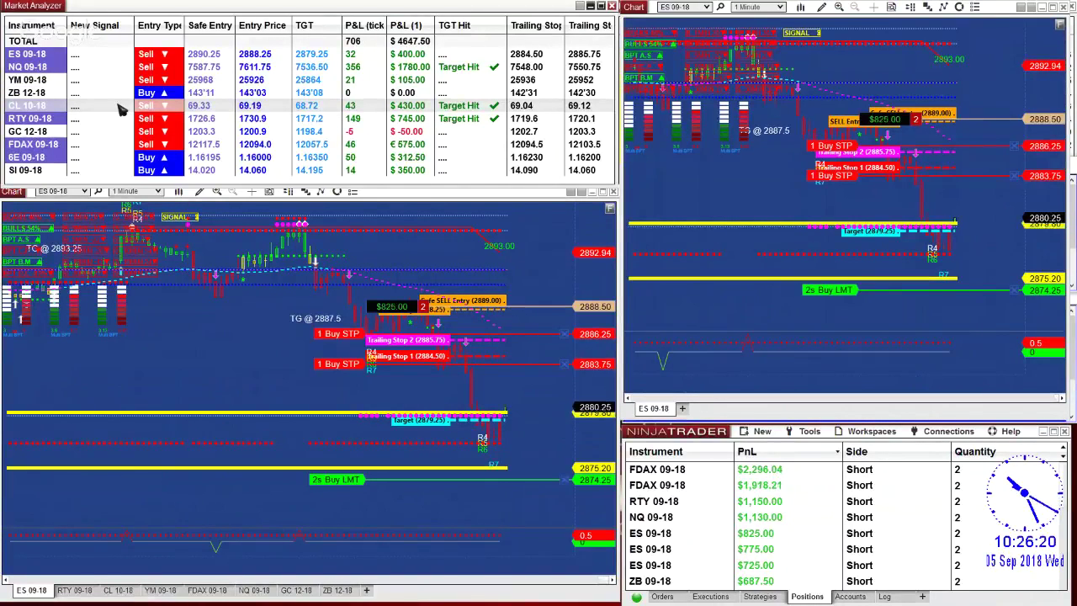
{"action": "right_click", "coordinate": [279, 71]}
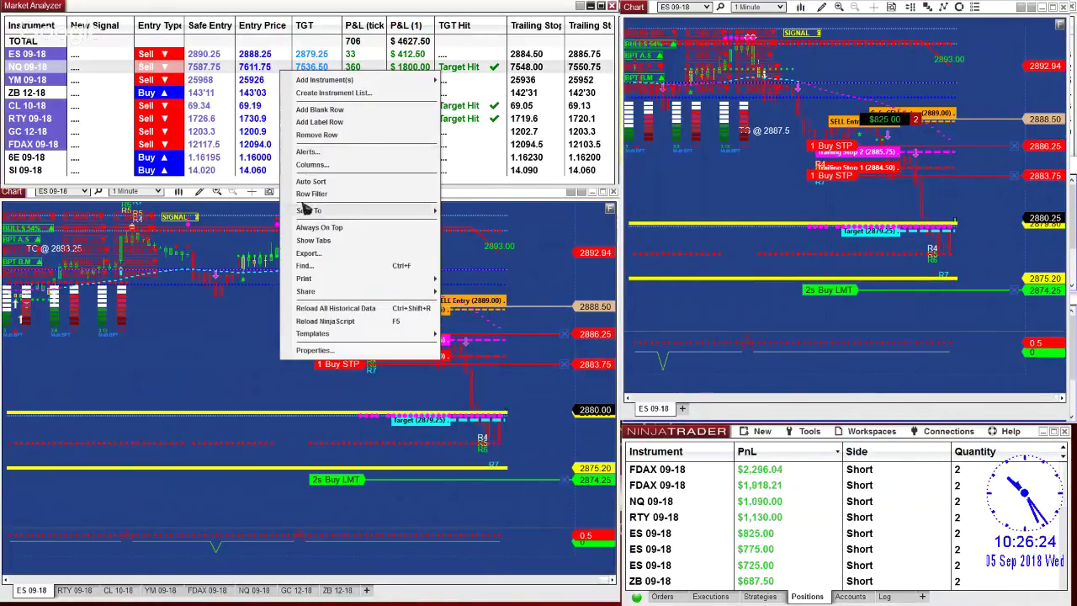
{"action": "left_click", "coordinate": [310, 166]}
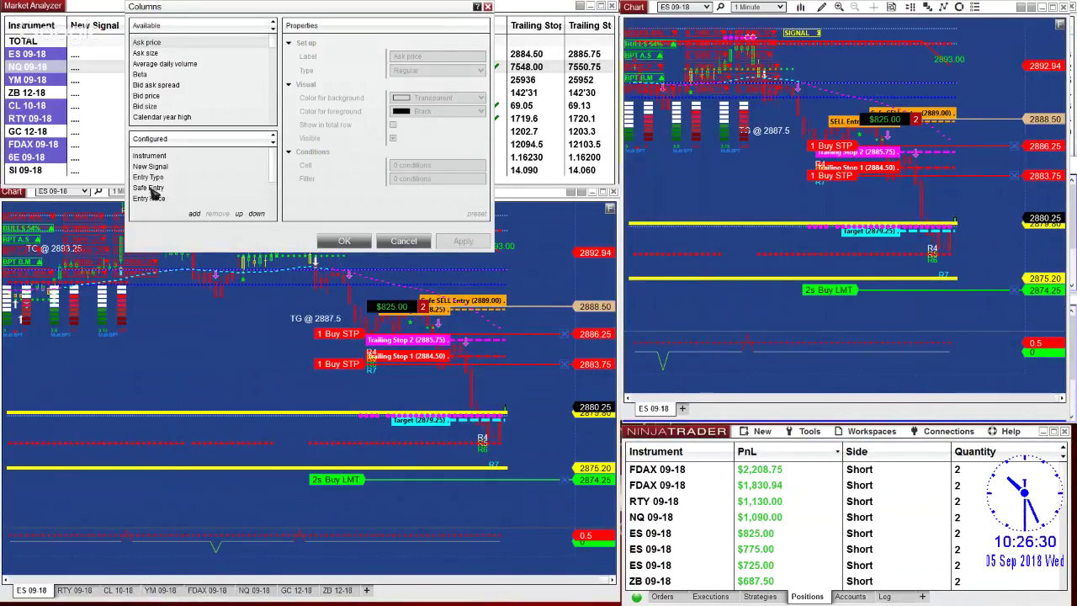
{"action": "left_click", "coordinate": [152, 178]}
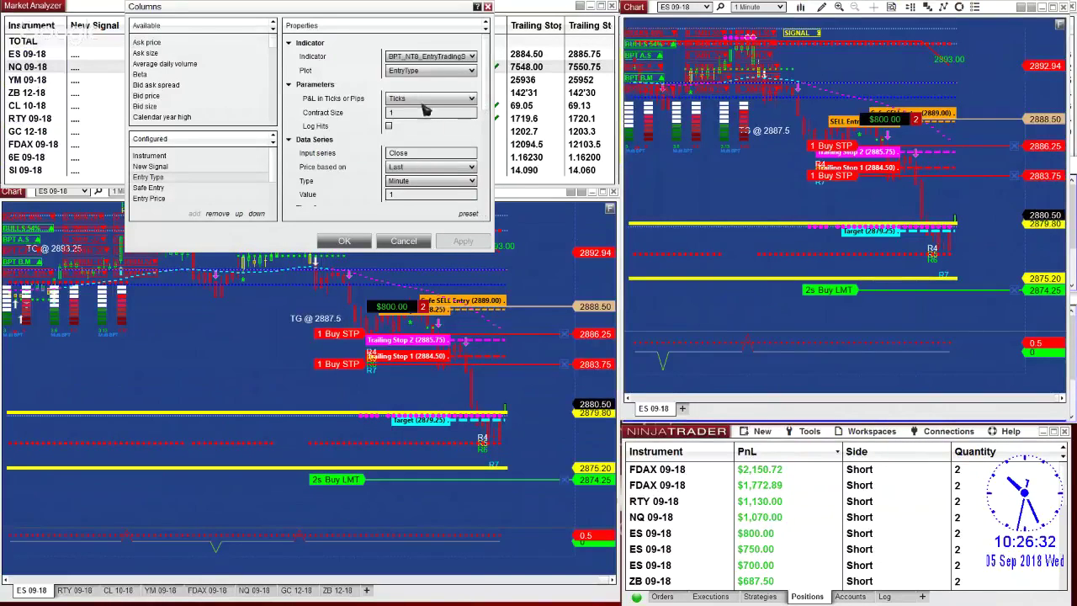
{"action": "left_click_drag", "start_coordinate": [485, 83], "coordinate": [483, 112]}
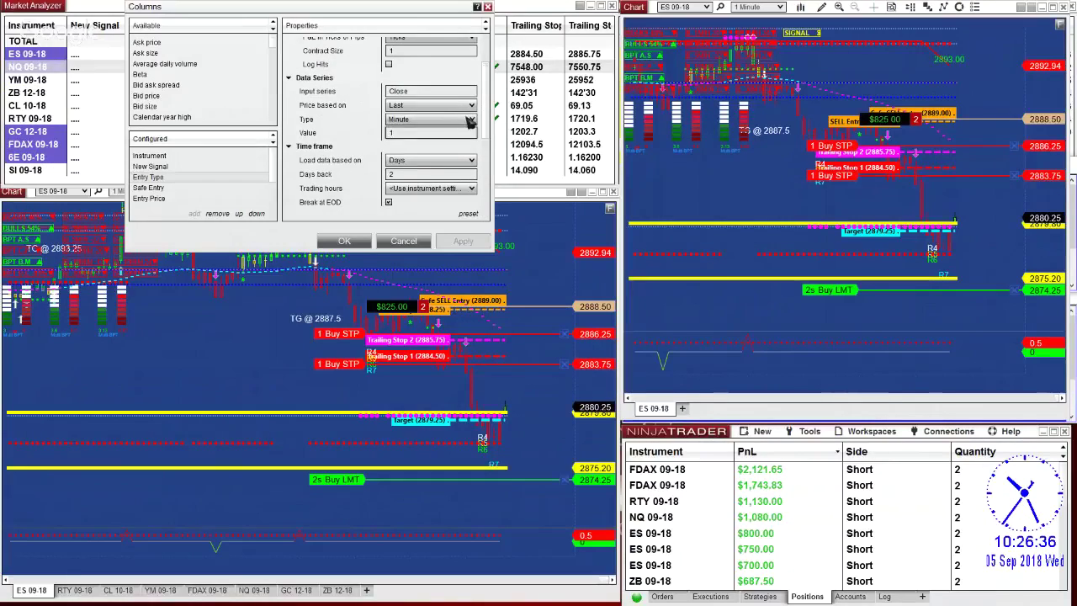
{"action": "scroll", "coordinate": [472, 126], "scroll_direction": "down", "scroll_amount": 6}
{"action": "scroll", "coordinate": [477, 166], "scroll_direction": "down", "scroll_amount": 3}
{"action": "scroll", "coordinate": [484, 156], "scroll_direction": "up", "scroll_amount": 5}
{"action": "scroll", "coordinate": [488, 143], "scroll_direction": "up", "scroll_amount": 2}
{"action": "scroll", "coordinate": [490, 127], "scroll_direction": "up", "scroll_amount": 5}
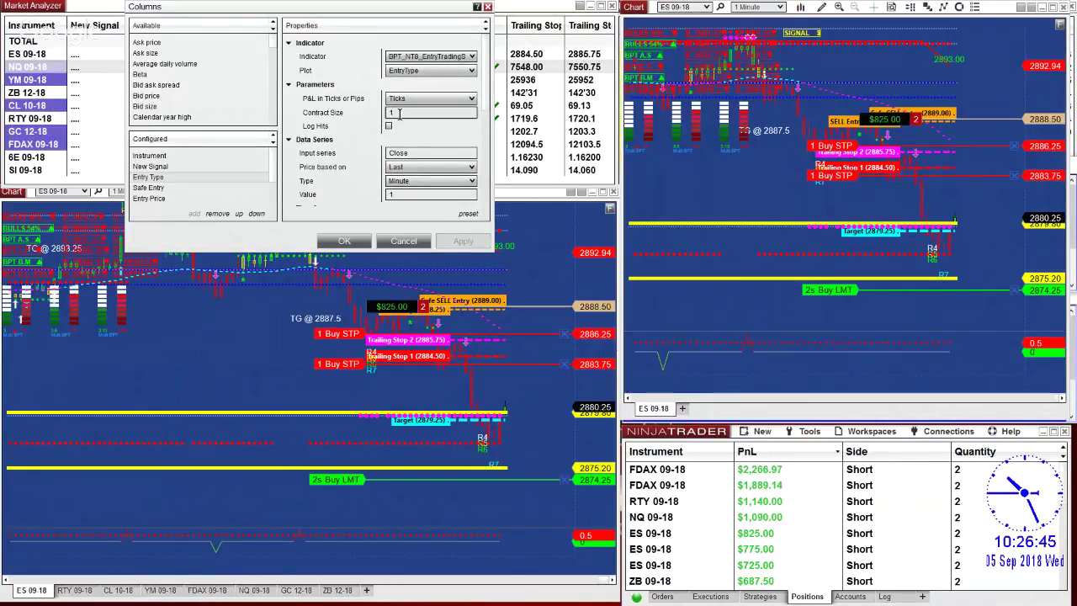
{"action": "left_click", "coordinate": [404, 242]}
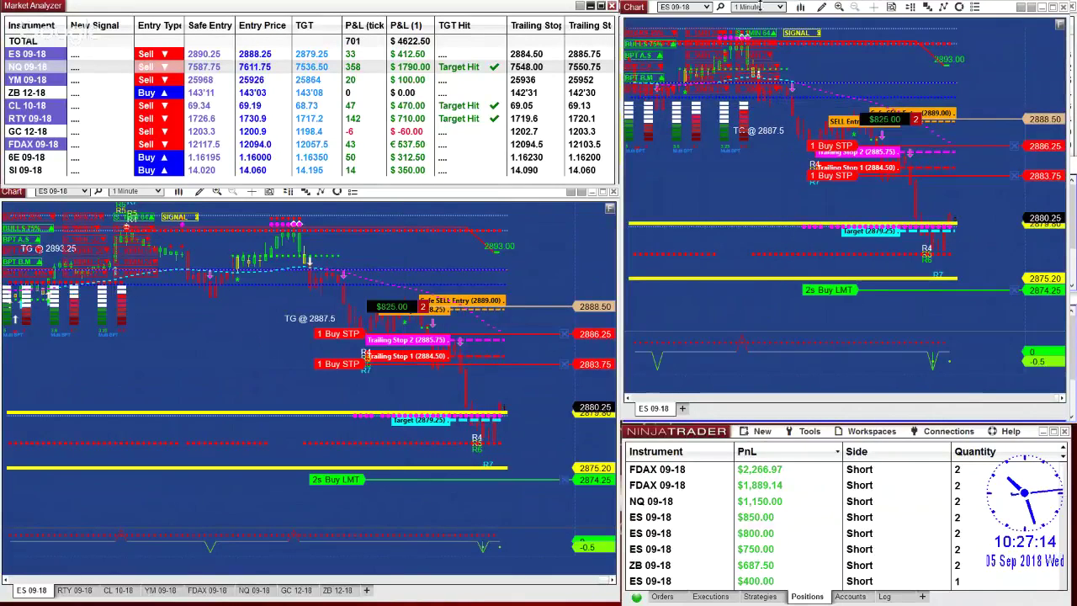
- Bring the YM 09-18 chart onto this screen and move the floating ES 09-18 chart off it
{"action": "left_click_drag", "start_coordinate": [633, 7], "coordinate": [643, 41]}
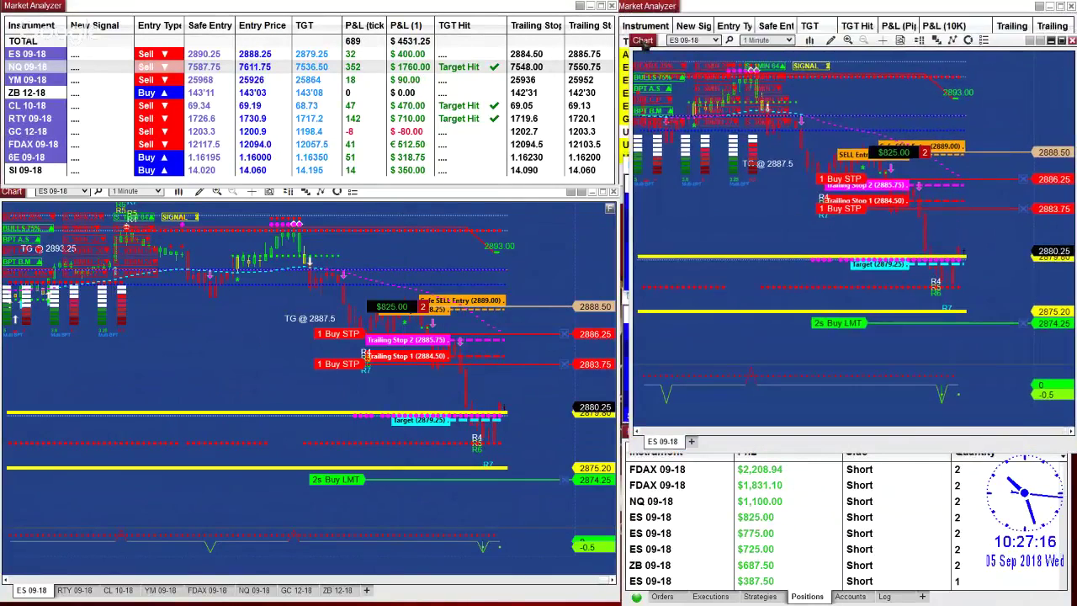
{"action": "left_click_drag", "start_coordinate": [144, 106], "coordinate": [636, 16]}
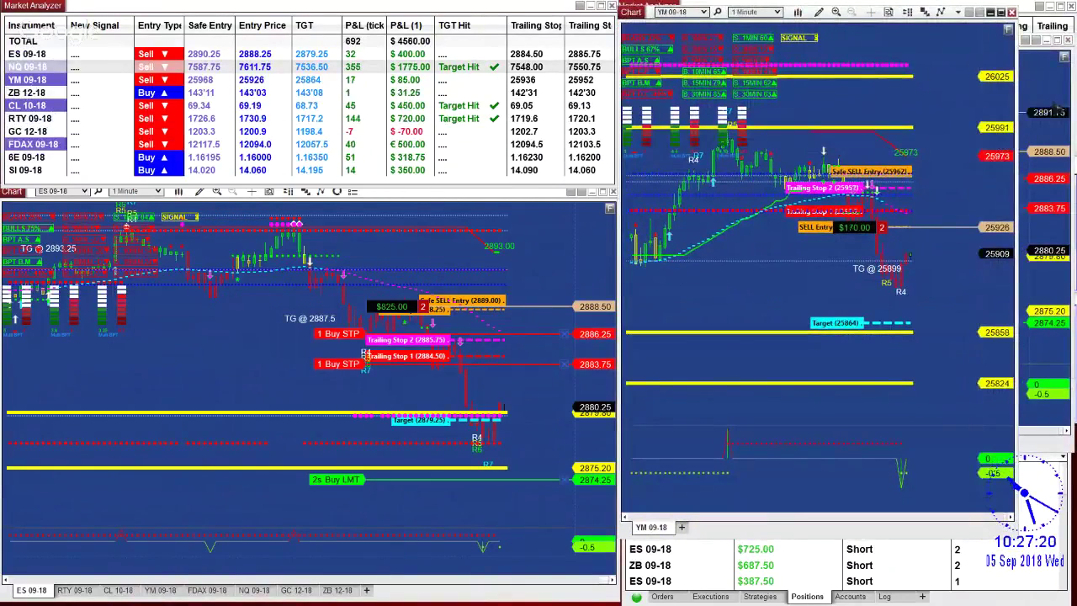
{"action": "left_click", "coordinate": [1044, 87]}
{"action": "left_click_drag", "start_coordinate": [648, 39], "coordinate": [0, 109]}
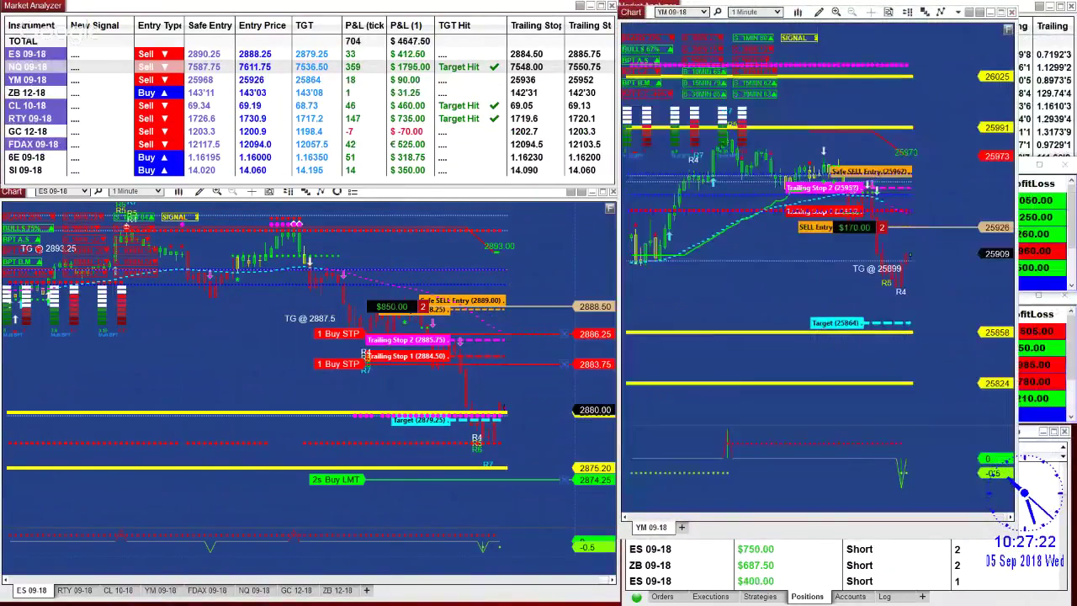
- Align the YM 09-18 chart with the screen's upper corner, widen it and shorten it to uncover the positions list
{"action": "left_click_drag", "start_coordinate": [631, 13], "coordinate": [694, 5]}
{"action": "left_click_drag", "start_coordinate": [647, 84], "coordinate": [584, 91]}
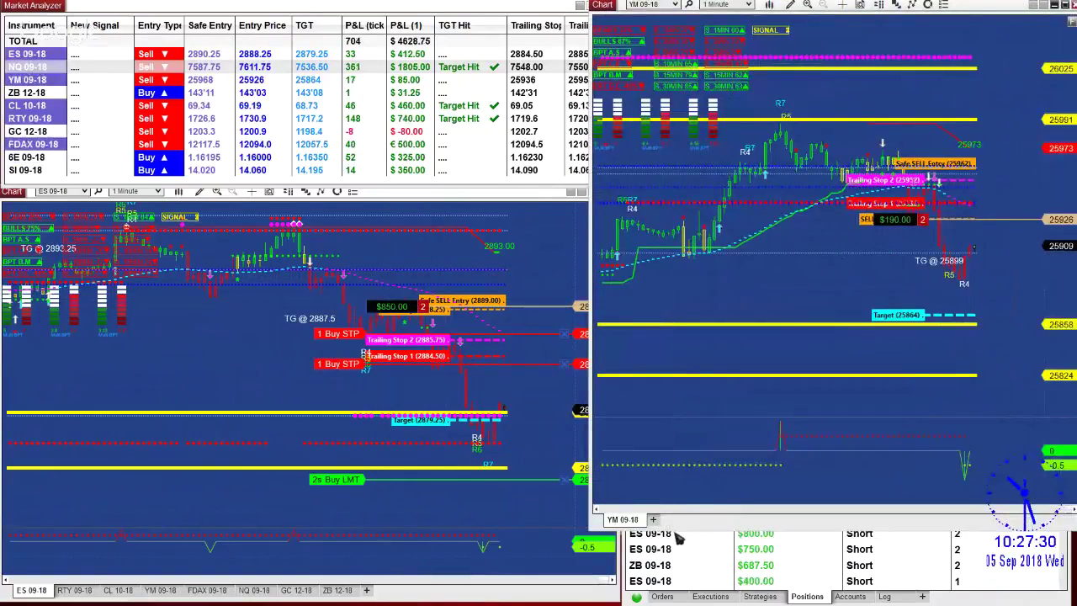
{"action": "left_click_drag", "start_coordinate": [680, 529], "coordinate": [699, 413]}
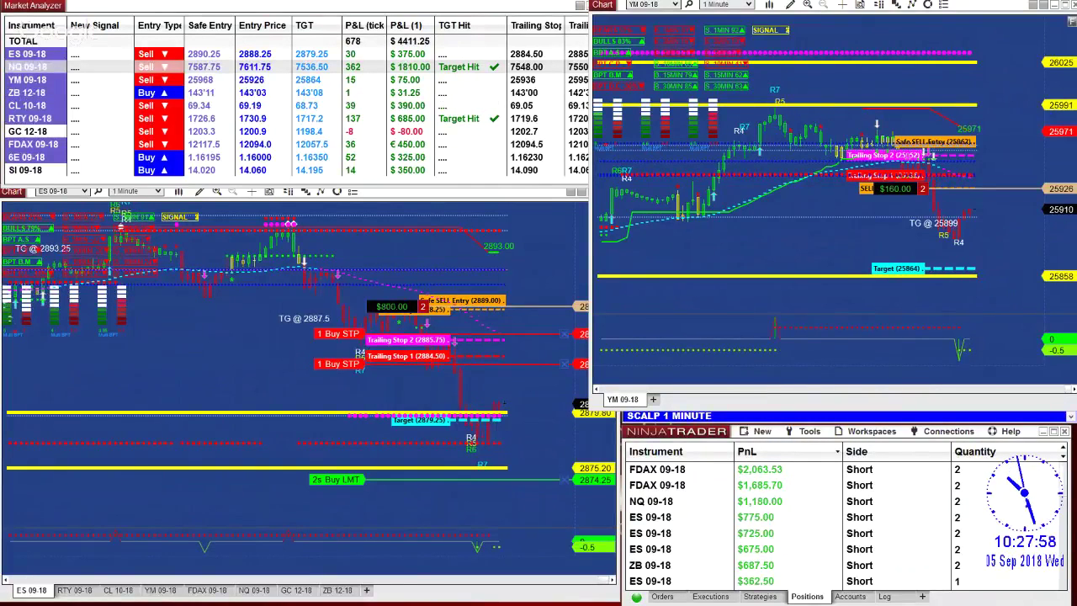
- Bring the NQ 09-18 BPTRenko chart into view to examine its trend, and move it back off the screen
{"action": "left_click_drag", "start_coordinate": [0, 181], "coordinate": [596, 71]}
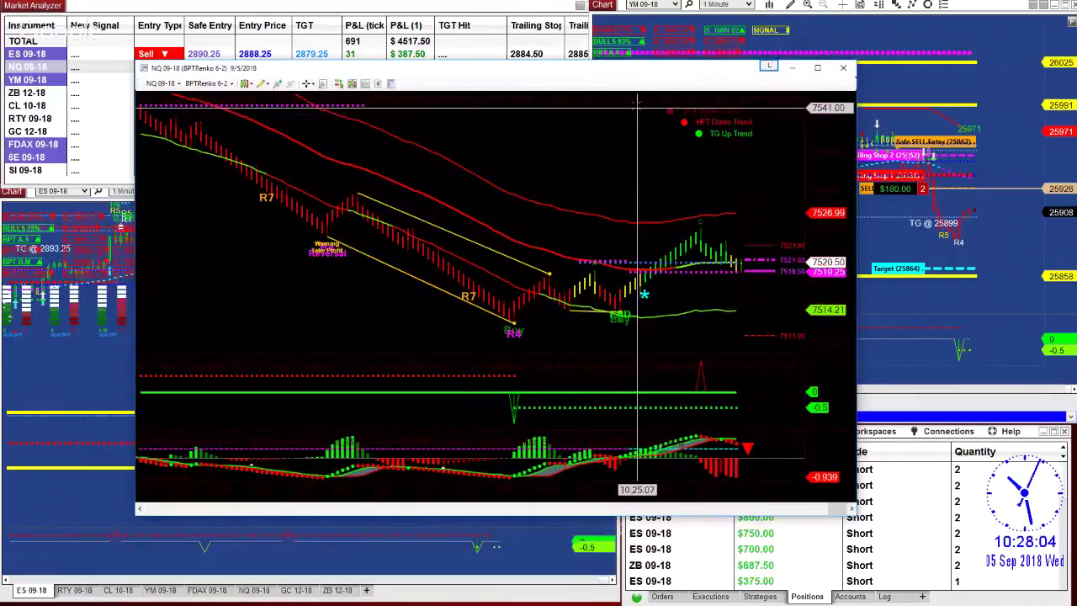
{"action": "left_click_drag", "start_coordinate": [633, 80], "coordinate": [0, 109]}
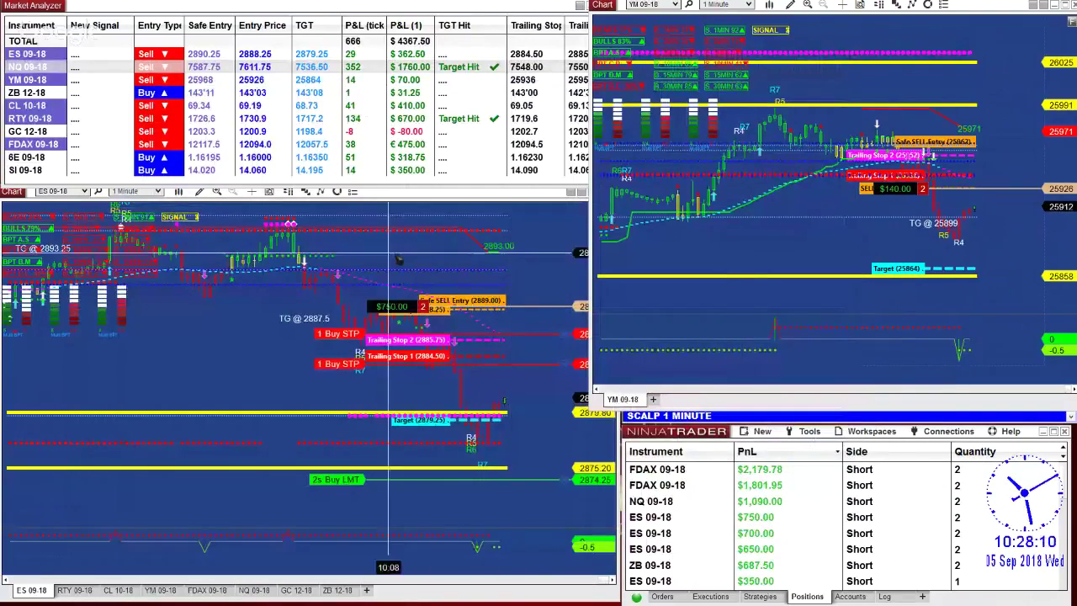
- Bring the tabbed ES 09-18 chart forward and narrow the YM 09-18 chart so it stops overlapping the ES price axis
{"action": "left_click", "coordinate": [491, 242]}
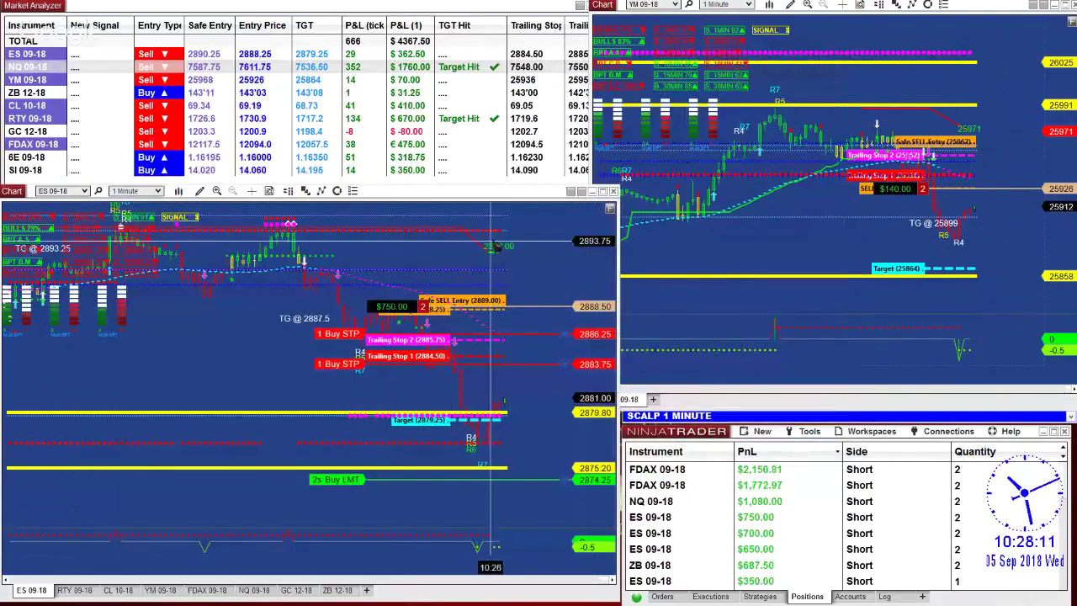
{"action": "left_click", "coordinate": [639, 174]}
{"action": "mouse_move", "coordinate": [593, 174]}
{"action": "left_mouse_down"}
{"action": "mouse_move", "coordinate": [624, 174]}
{"action": "mouse_move", "coordinate": [606, 172]}
{"action": "left_mouse_up"}
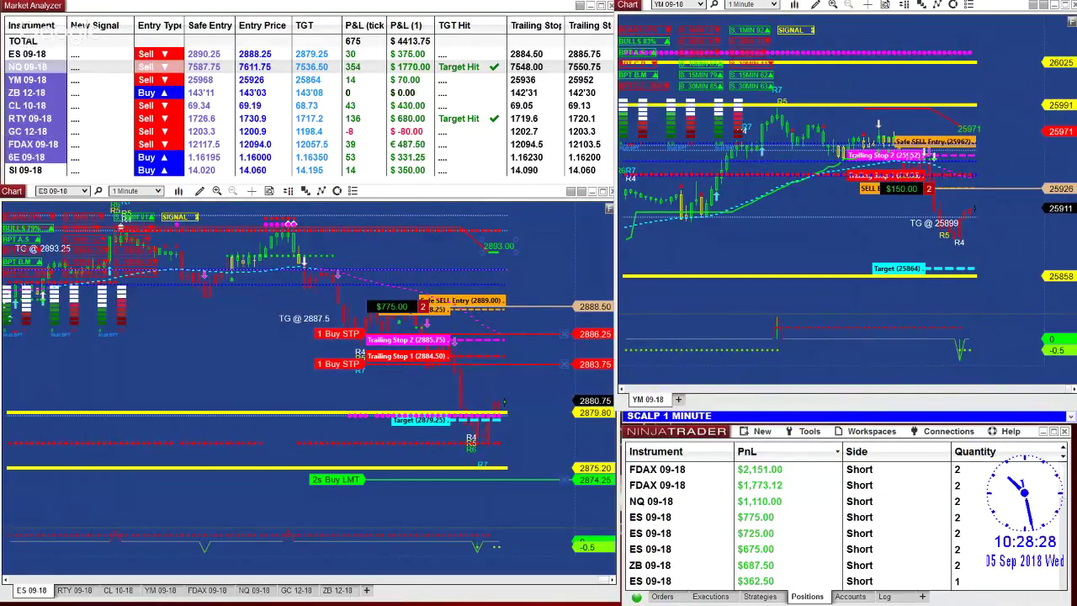
- Bring the CL 10-18 strategy chart onto the screen and compress its time and price scales to show more trading history
{"action": "left_click_drag", "start_coordinate": [266, 0], "coordinate": [78, 164]}
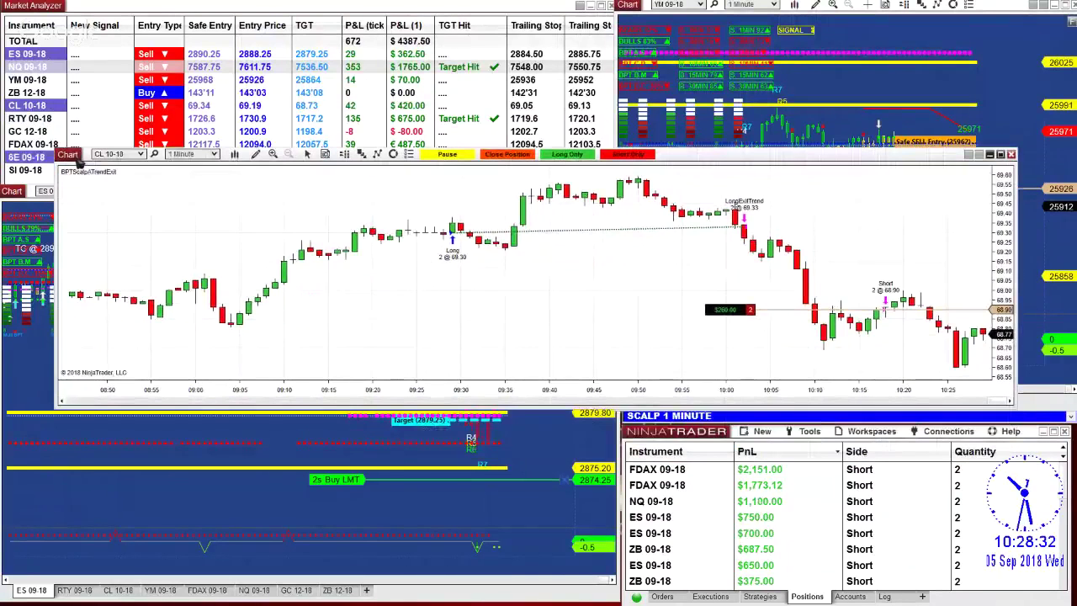
{"action": "left_click", "coordinate": [692, 401]}
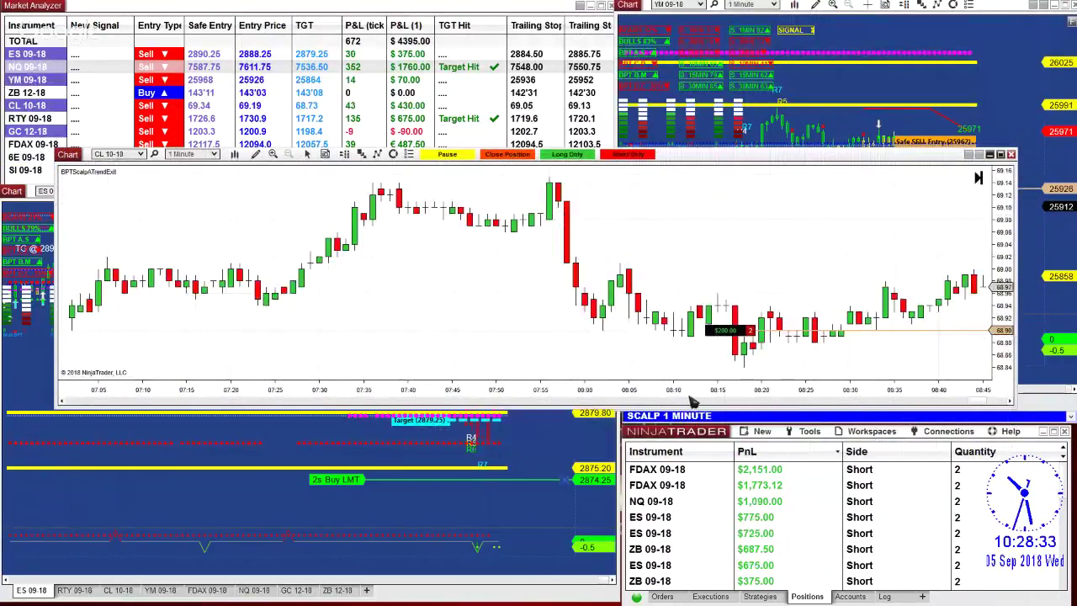
{"action": "left_click", "coordinate": [978, 178]}
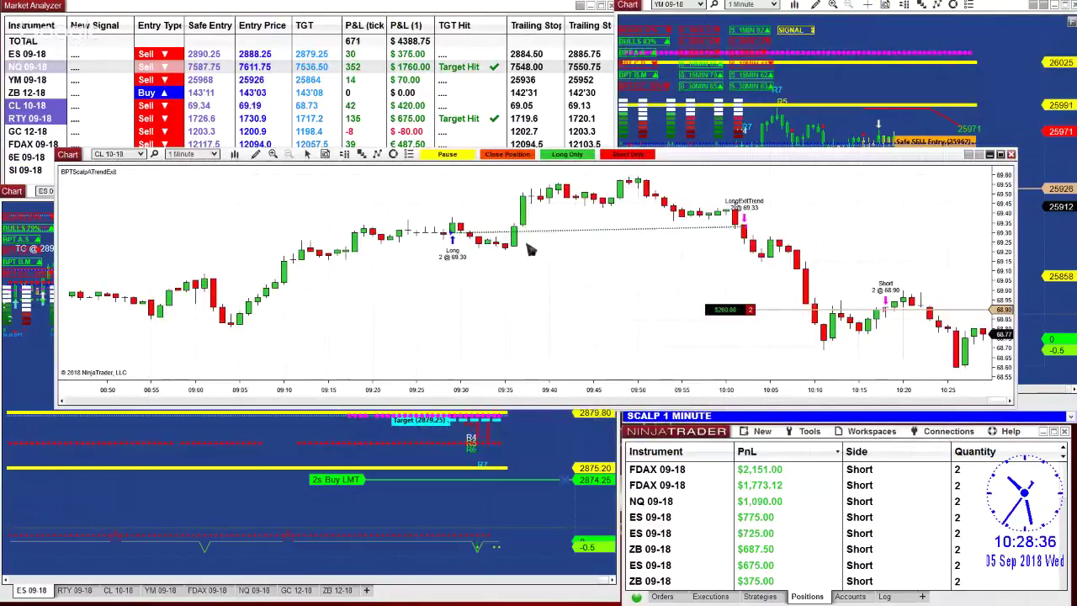
{"action": "left_click_drag", "start_coordinate": [842, 216], "coordinate": [811, 214]}
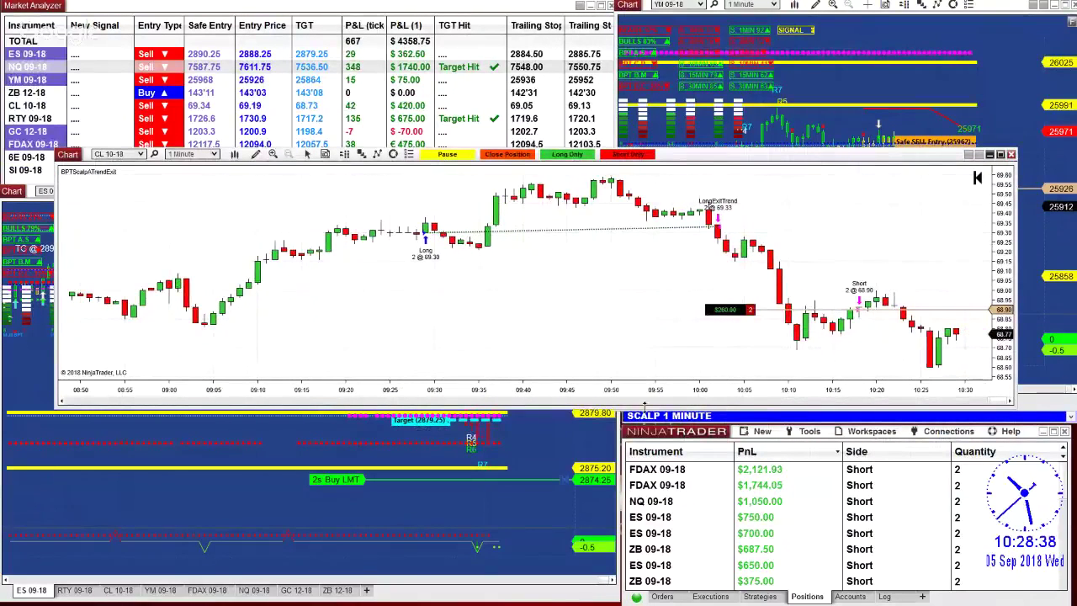
{"action": "left_click_drag", "start_coordinate": [653, 397], "coordinate": [769, 394]}
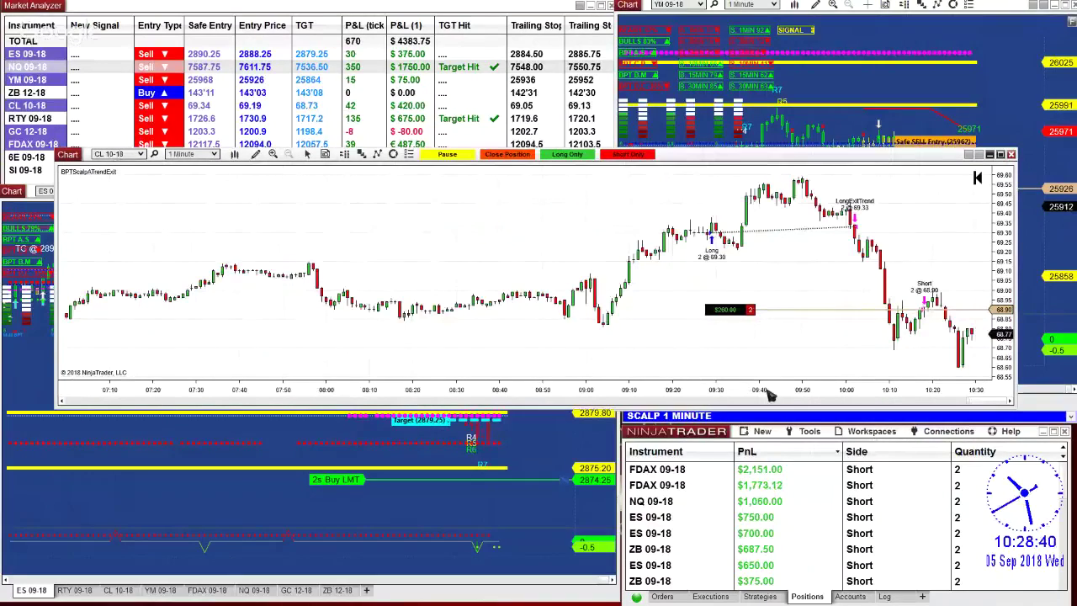
{"action": "left_click_drag", "start_coordinate": [1003, 177], "coordinate": [1003, 194]}
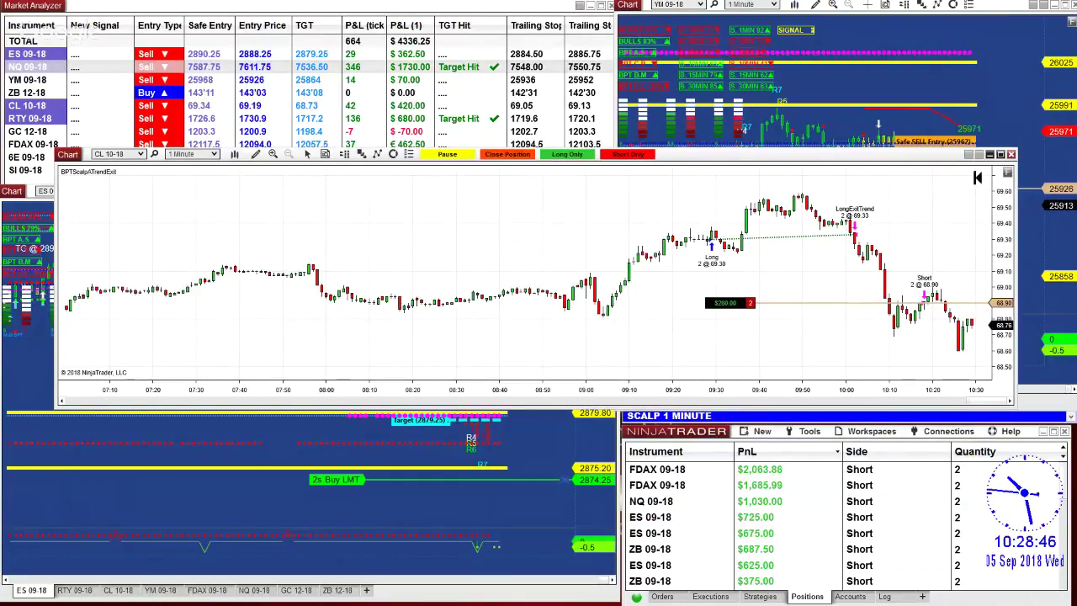
- Bring the NQ 09-18 strategy chart onto the screen and compress its price and time scales around the trades
{"action": "left_click_drag", "start_coordinate": [669, 240], "coordinate": [104, 52]}
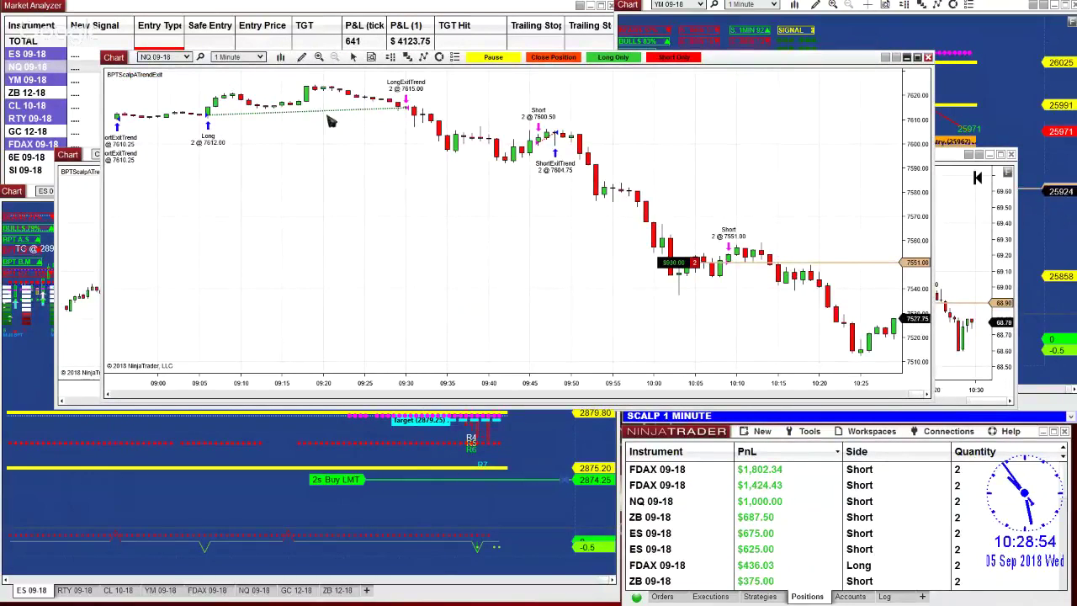
{"action": "left_click_drag", "start_coordinate": [917, 93], "coordinate": [917, 99]}
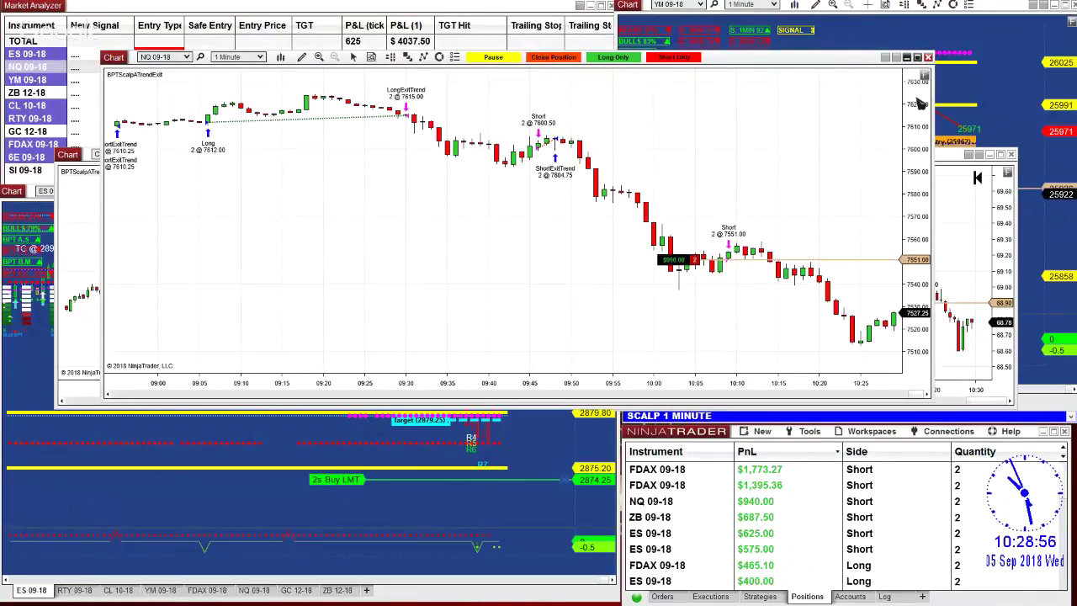
{"action": "left_click_drag", "start_coordinate": [603, 387], "coordinate": [619, 388]}
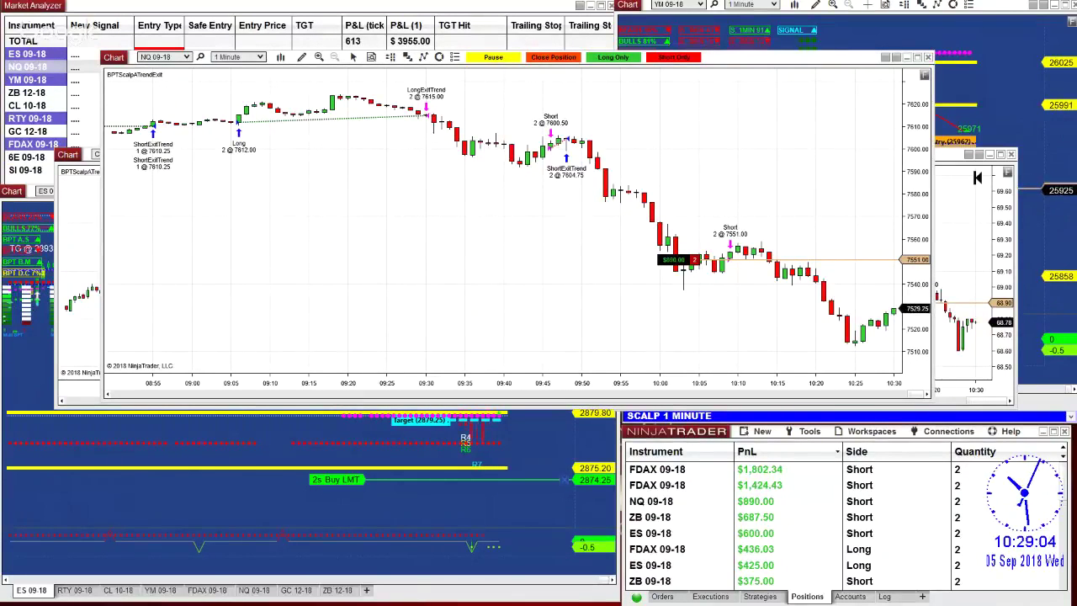
- Bring in the ES 09-18 strategy chart, shift its bars to review the trades, and move it back off the screen
{"action": "left_click_drag", "start_coordinate": [855, 350], "coordinate": [78, 102]}
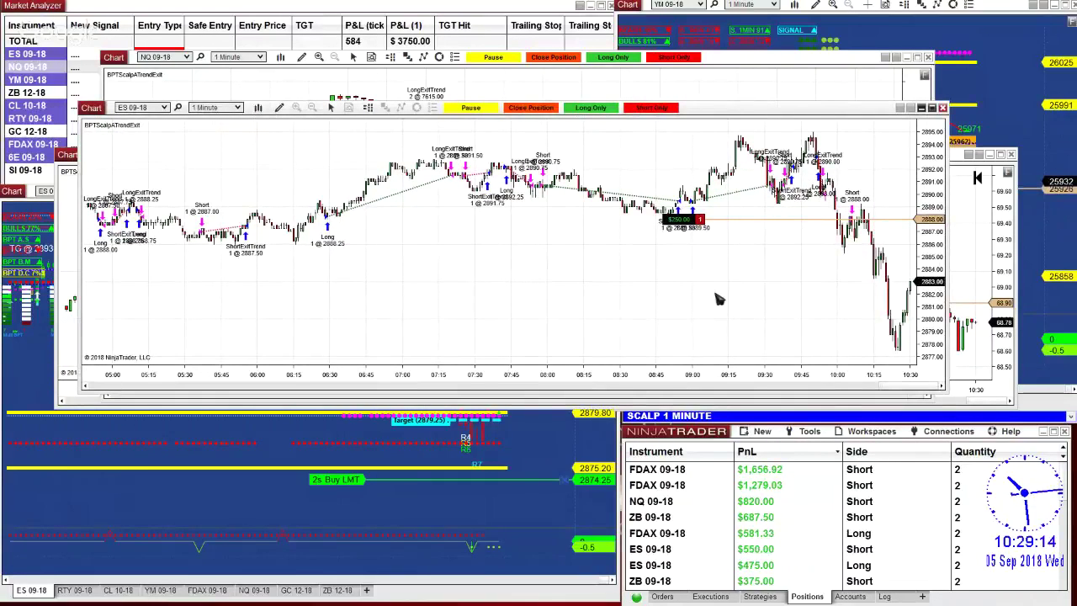
{"action": "left_click_drag", "start_coordinate": [721, 298], "coordinate": [665, 300]}
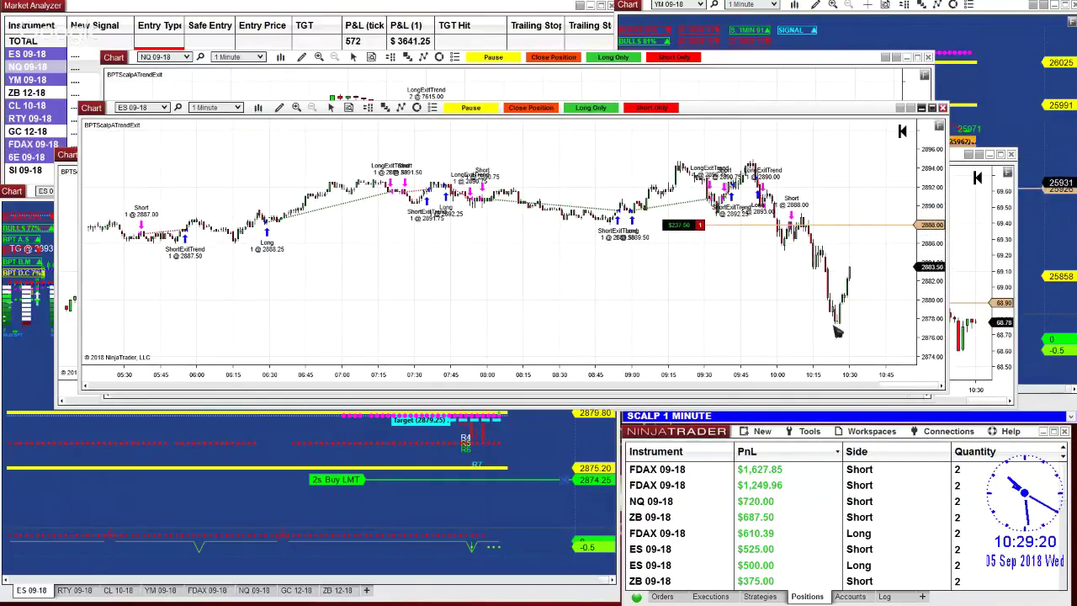
{"action": "left_click_drag", "start_coordinate": [93, 110], "coordinate": [0, 160]}
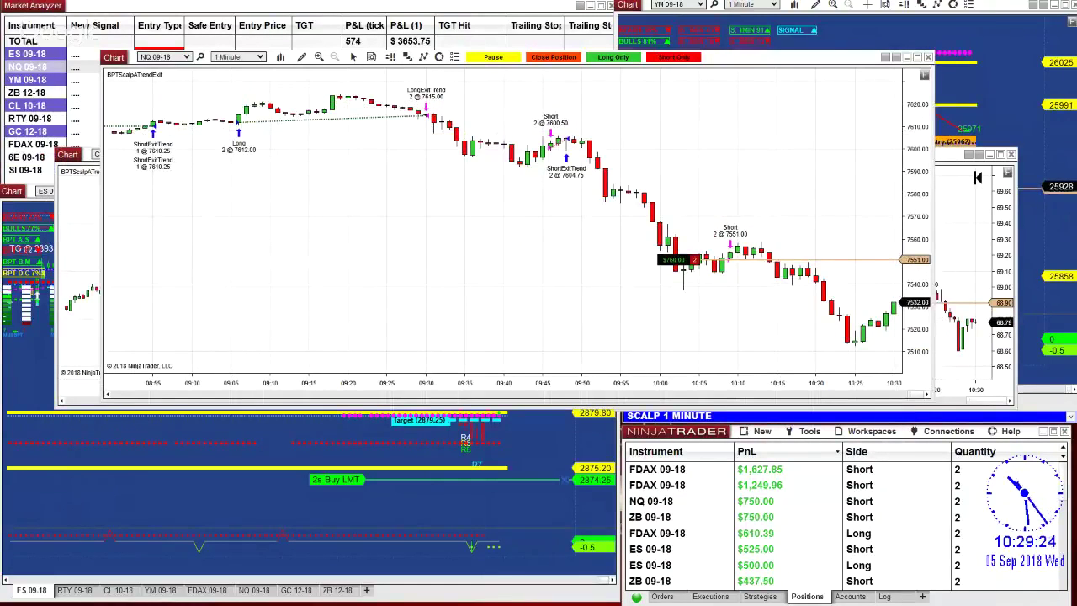